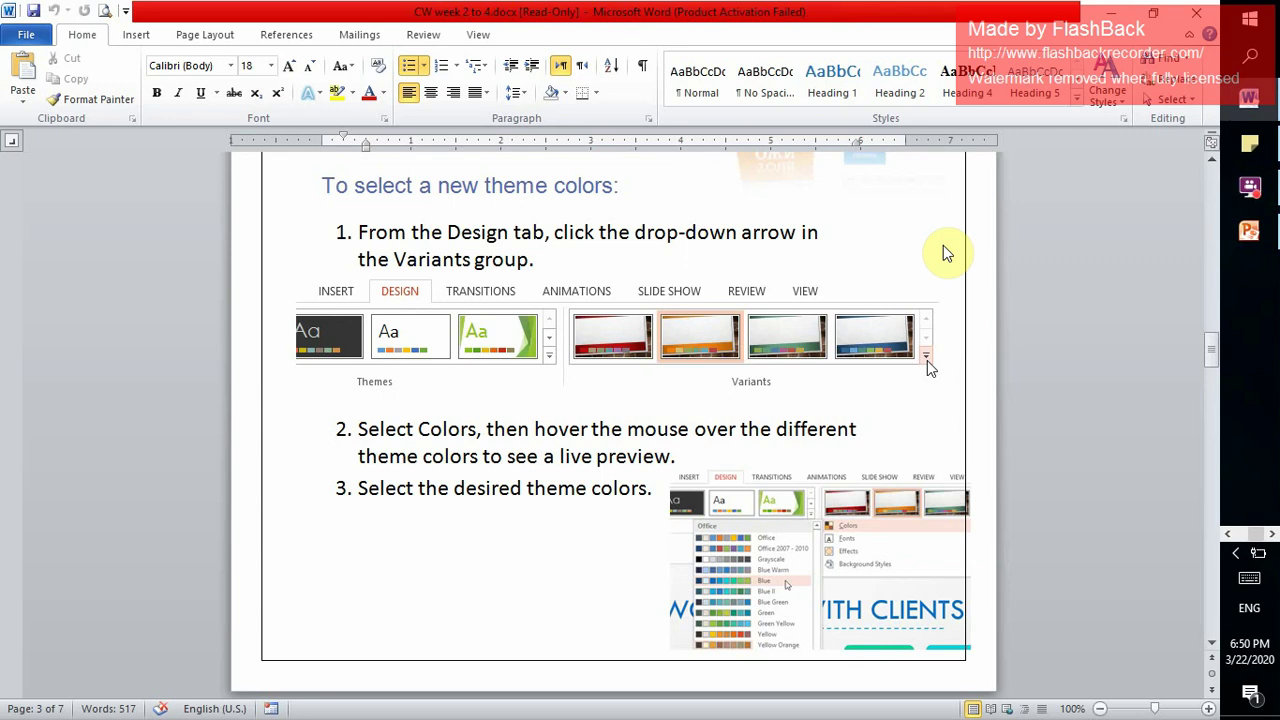
Apply the Thatch theme to Presentation3's title slide.
click(1255, 235)
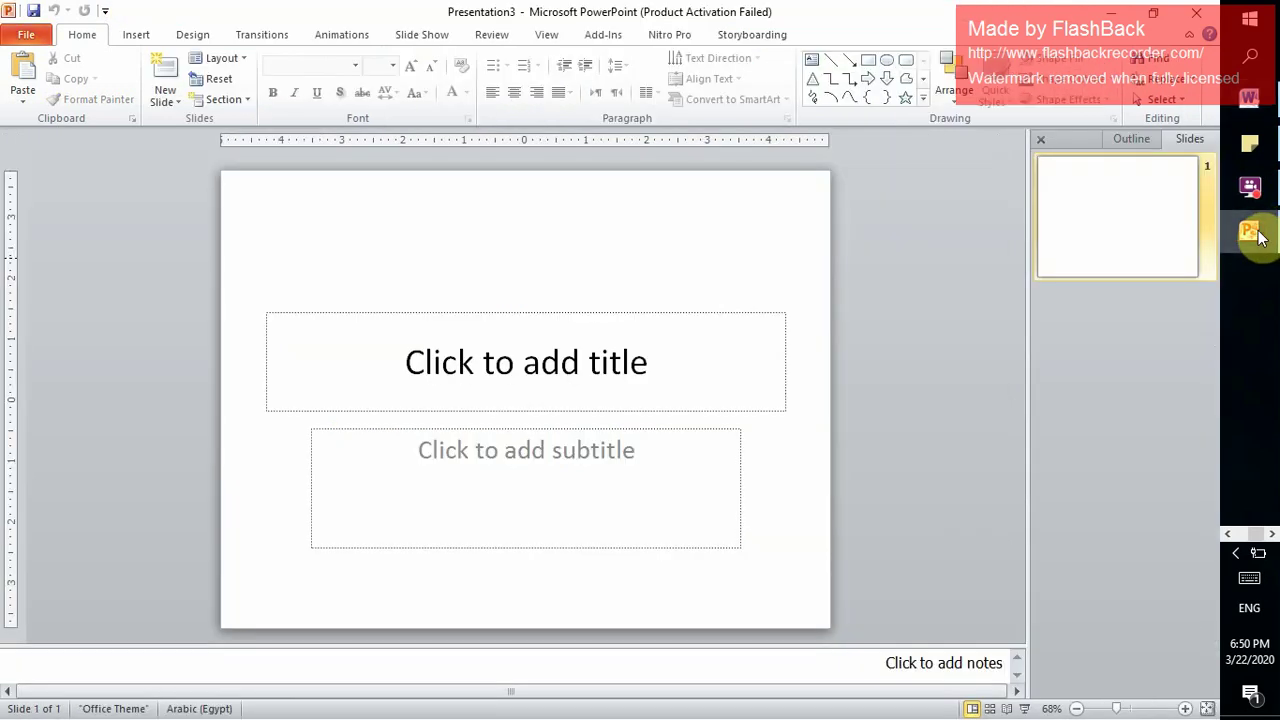
click(200, 34)
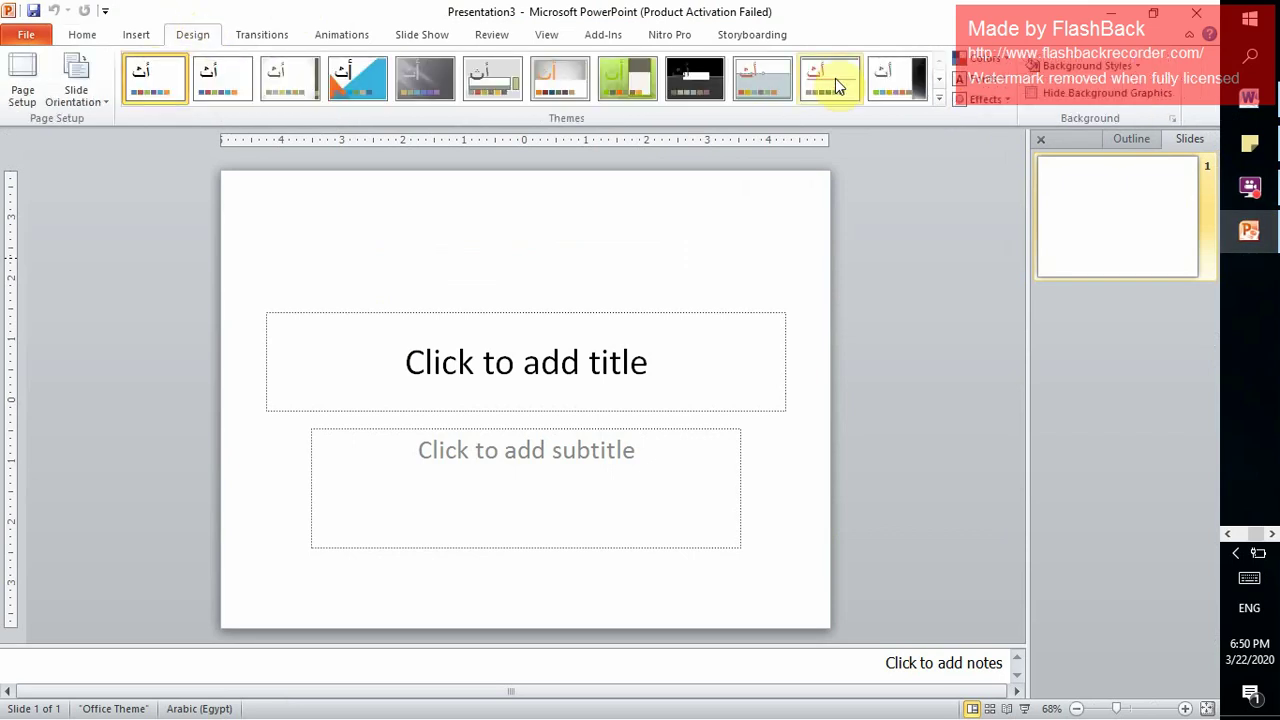
click(938, 100)
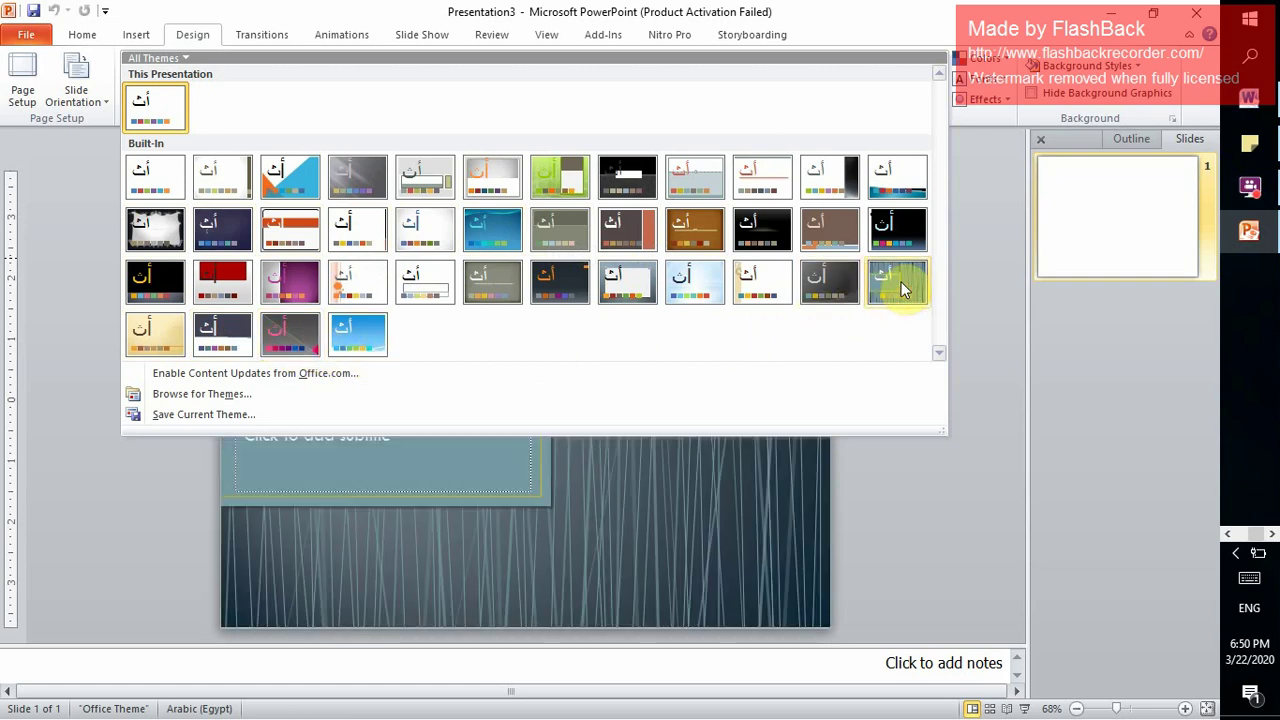
click(901, 289)
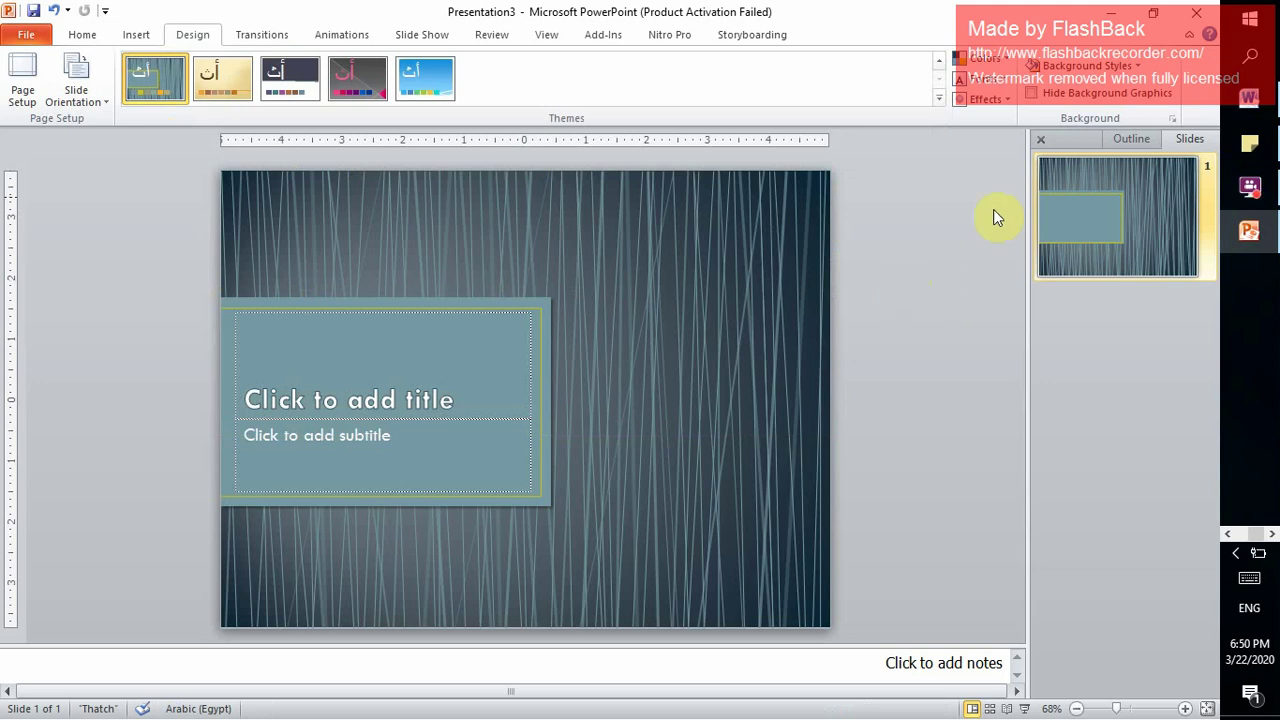
Switch the theme colours to the Civic scheme, navy with orange accents.
click(988, 68)
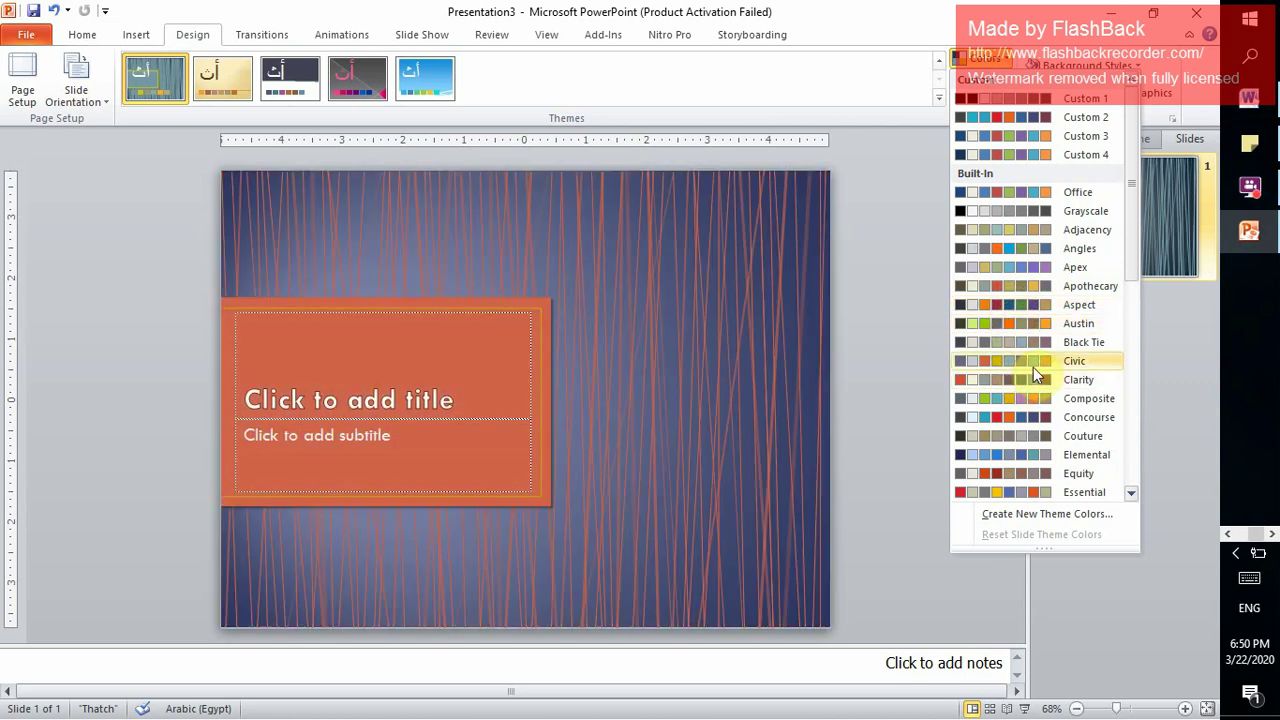
click(1033, 367)
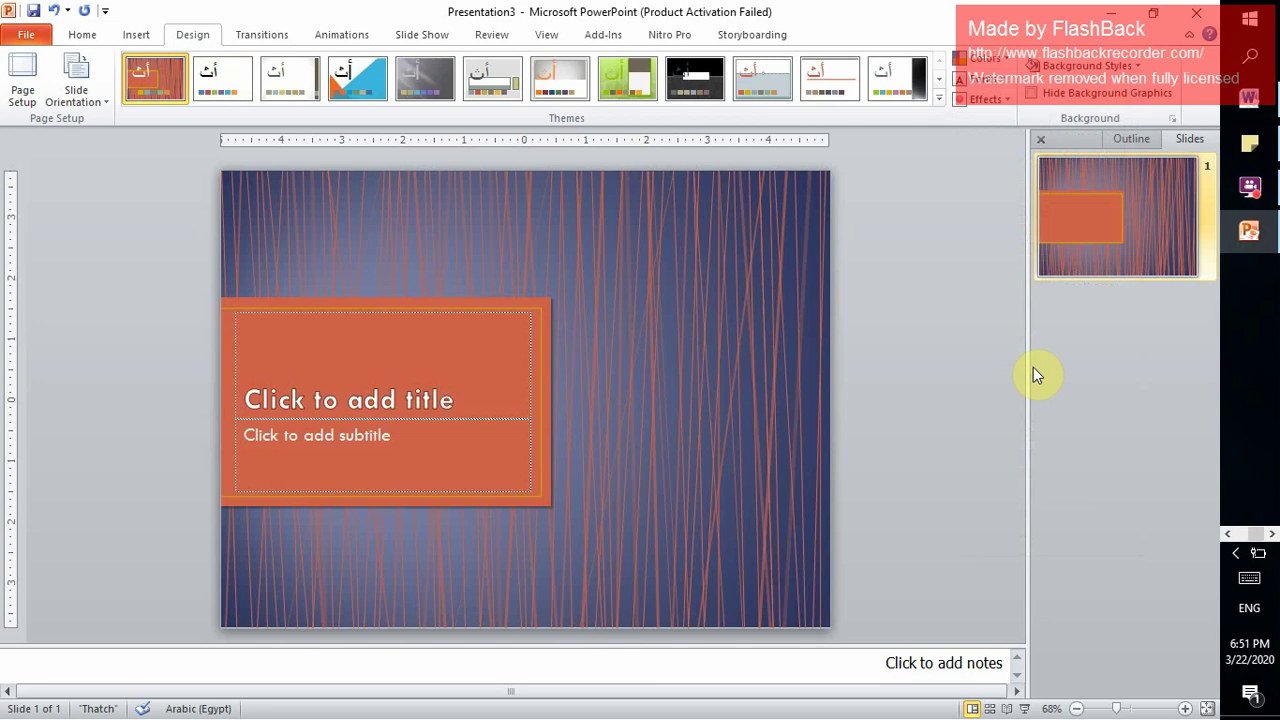
Apply background Style 8, a black-to-grey gradient behind the orange streaks.
click(1122, 72)
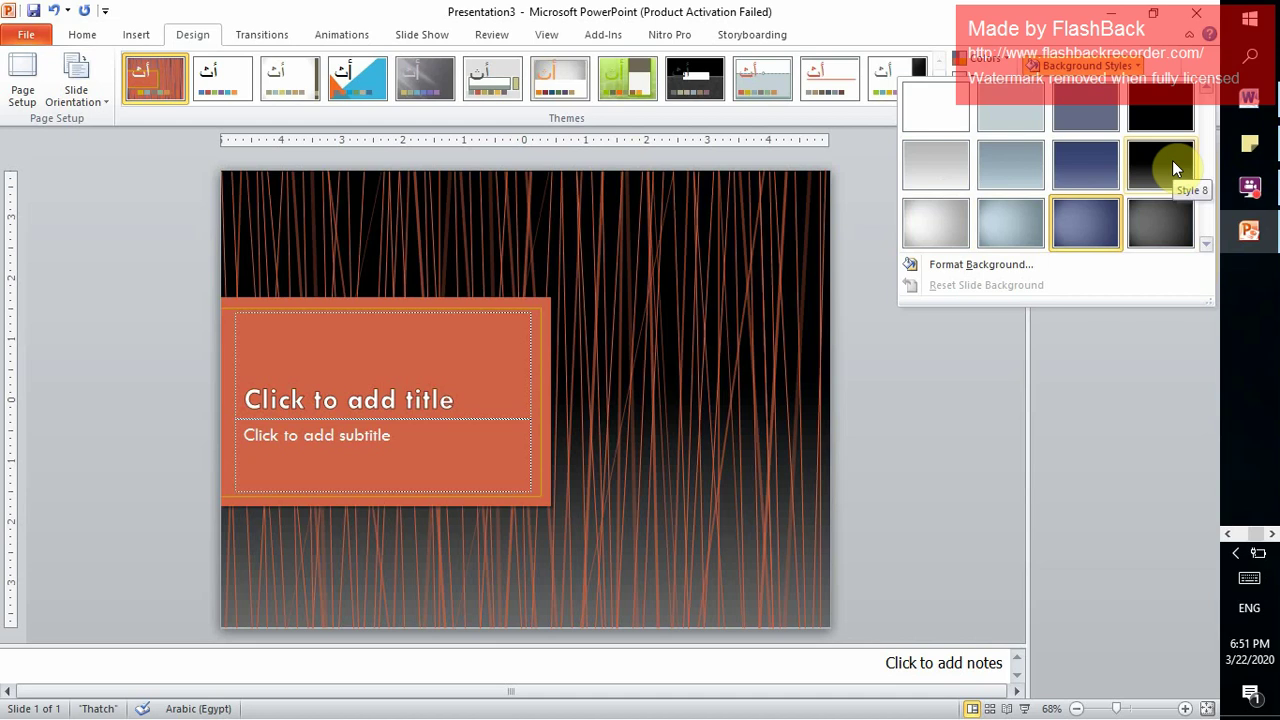
click(1172, 160)
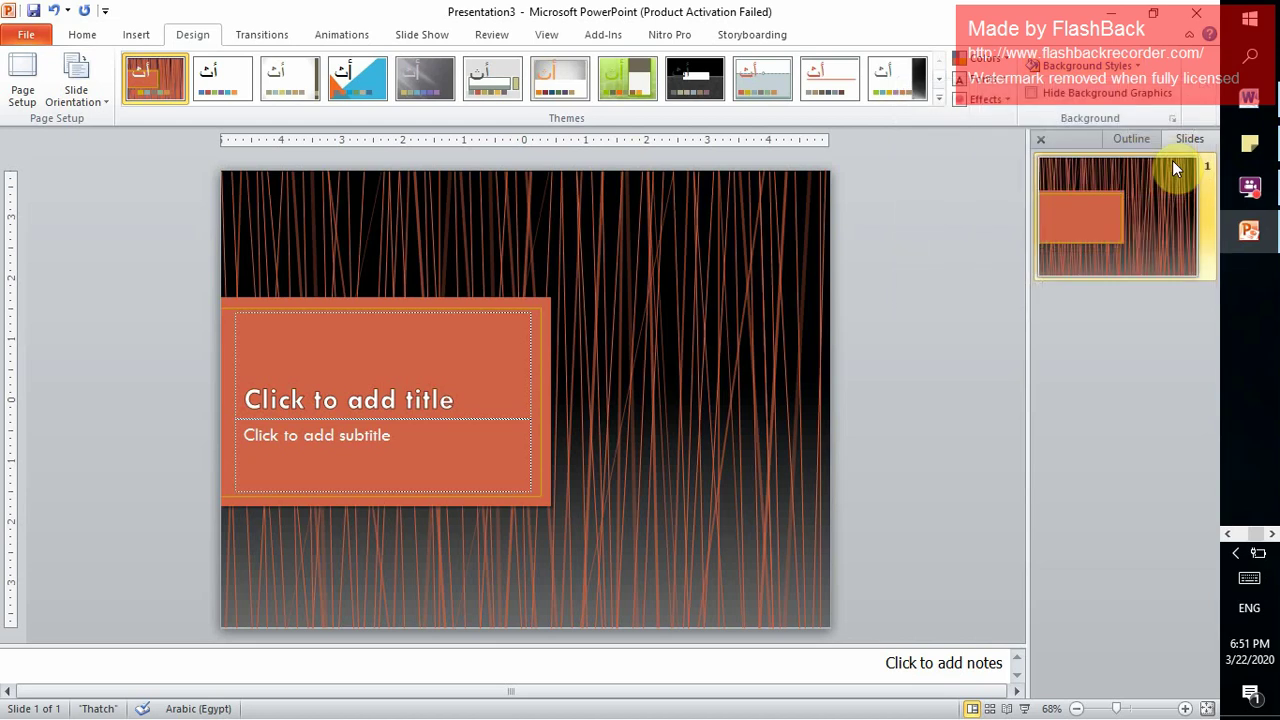
click(1116, 70)
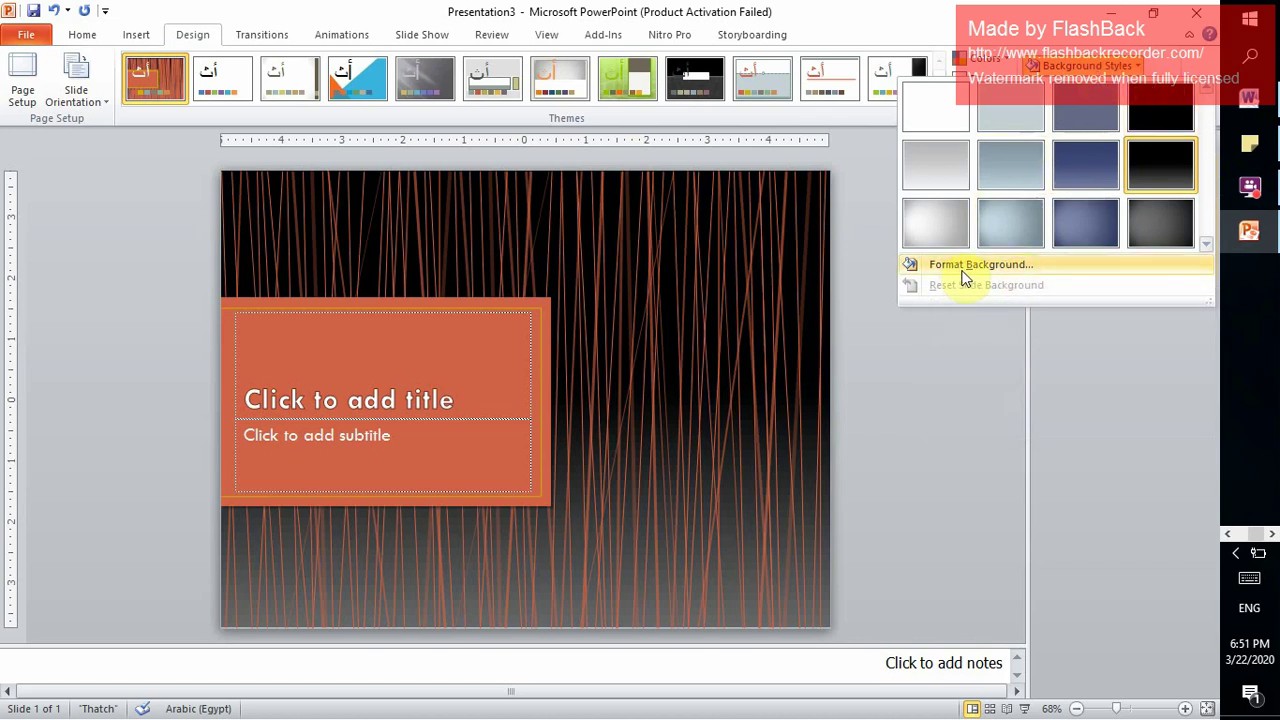
Replace the gradient with a solid blue-grey background fill in Format Background.
click(1023, 265)
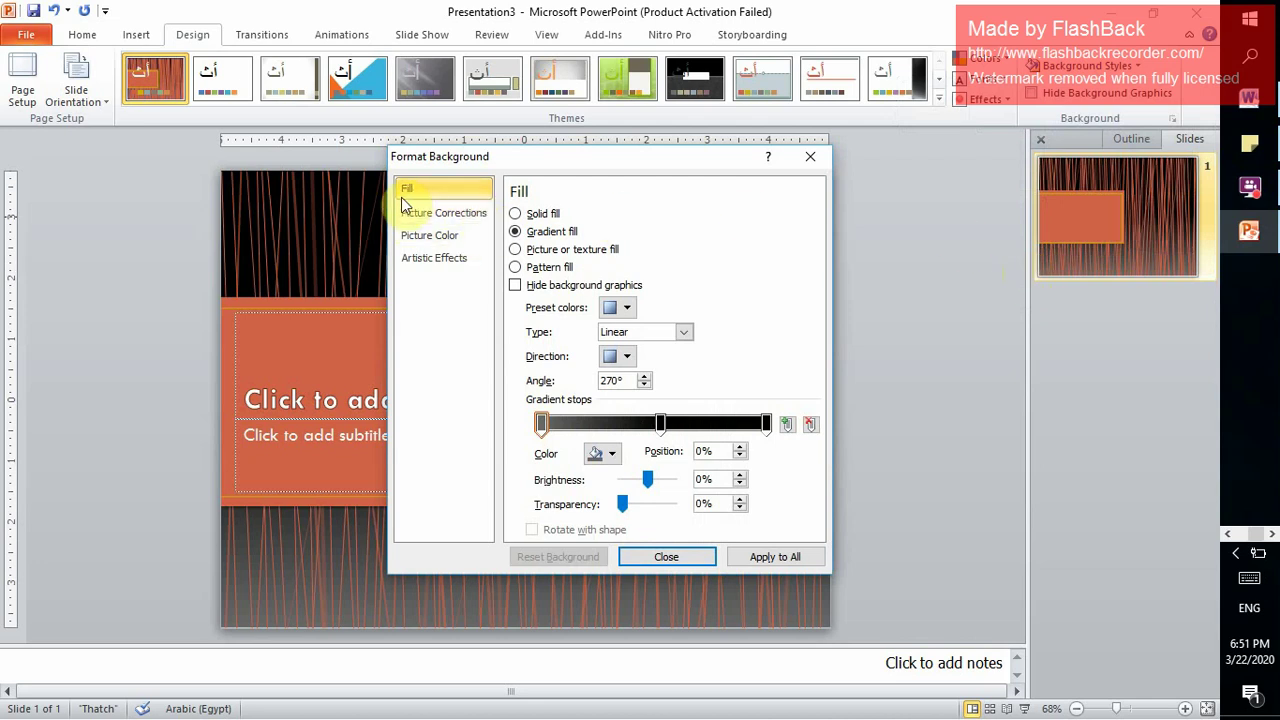
click(516, 213)
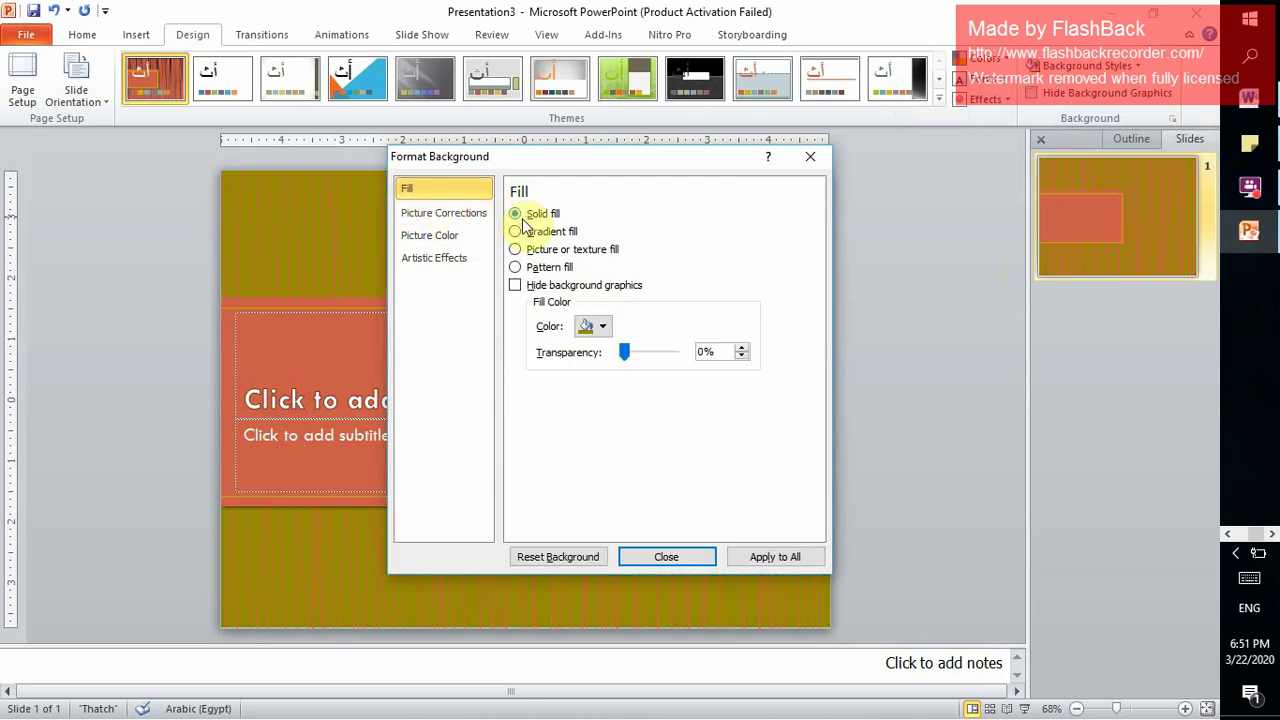
click(611, 330)
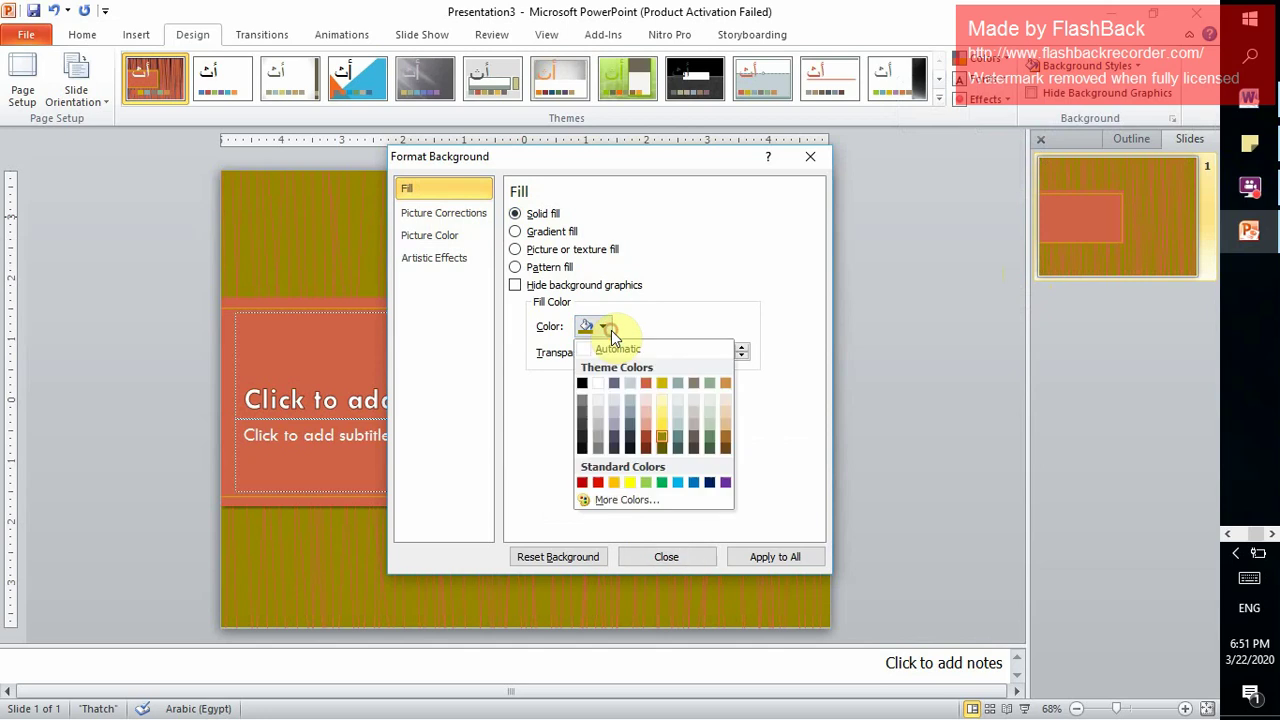
click(629, 412)
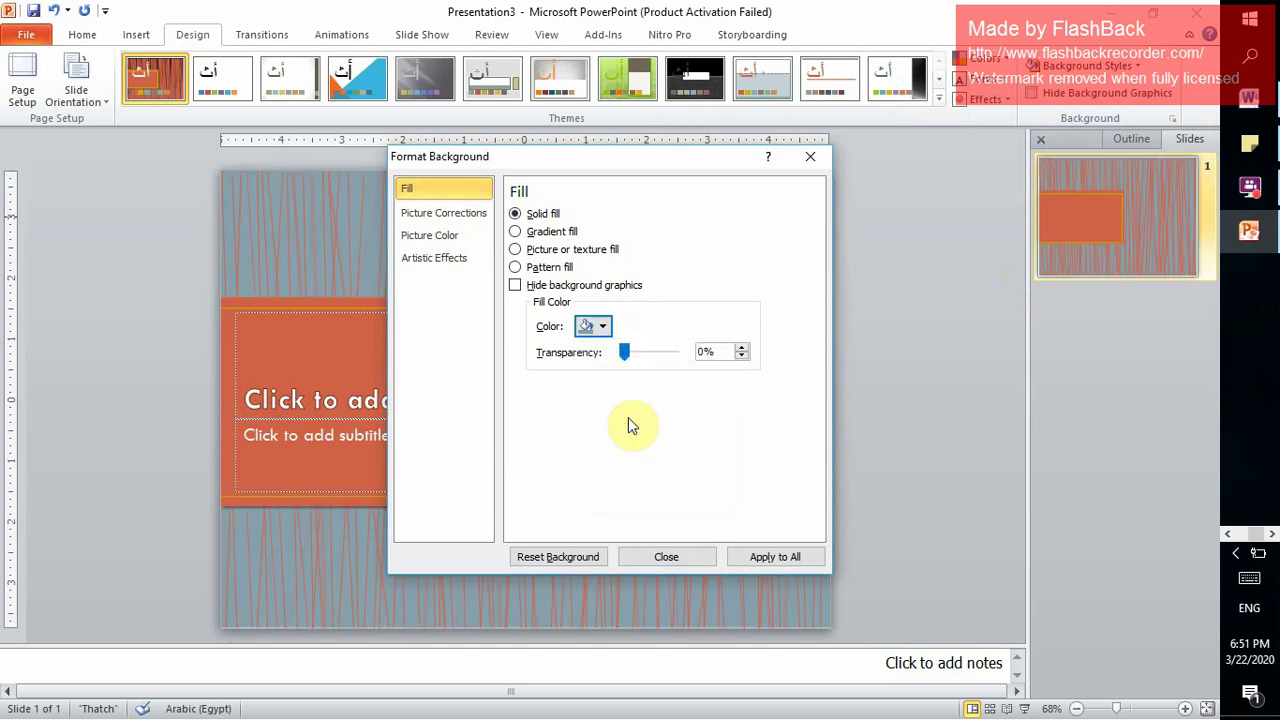
Make the background a black-to-gold gradient, with the gold stop at 37% transparency.
click(546, 234)
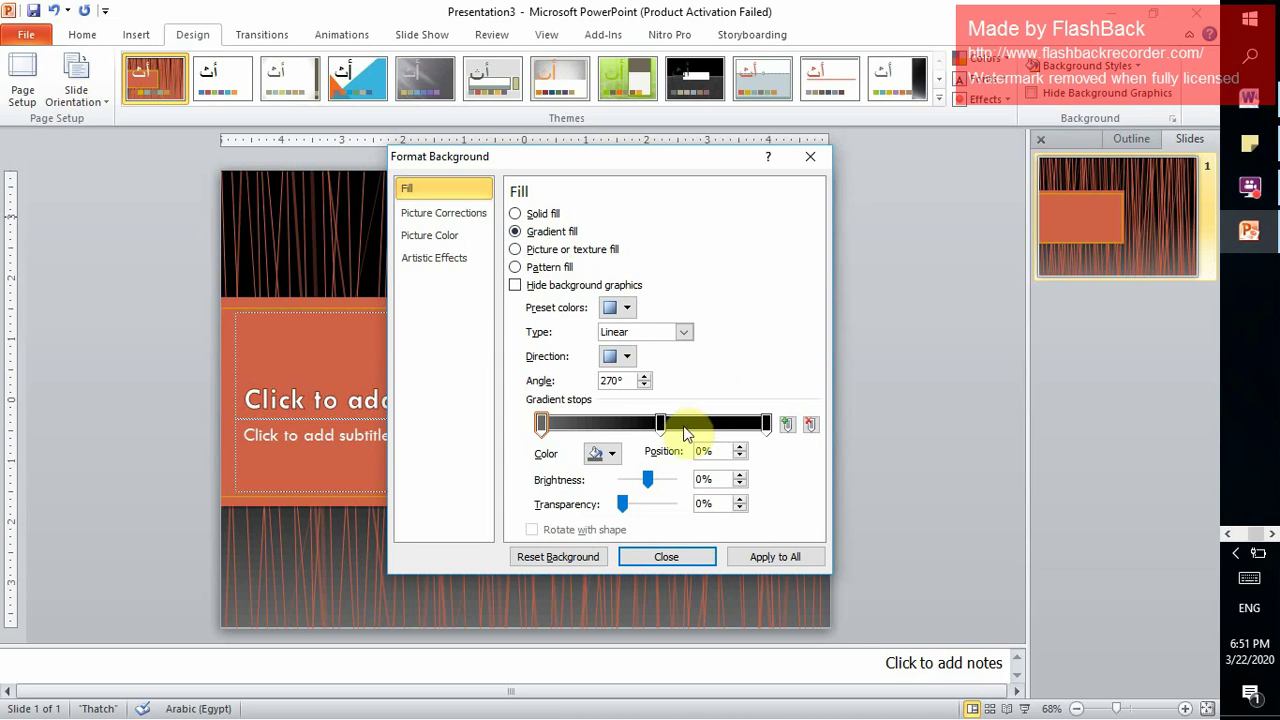
click(613, 455)
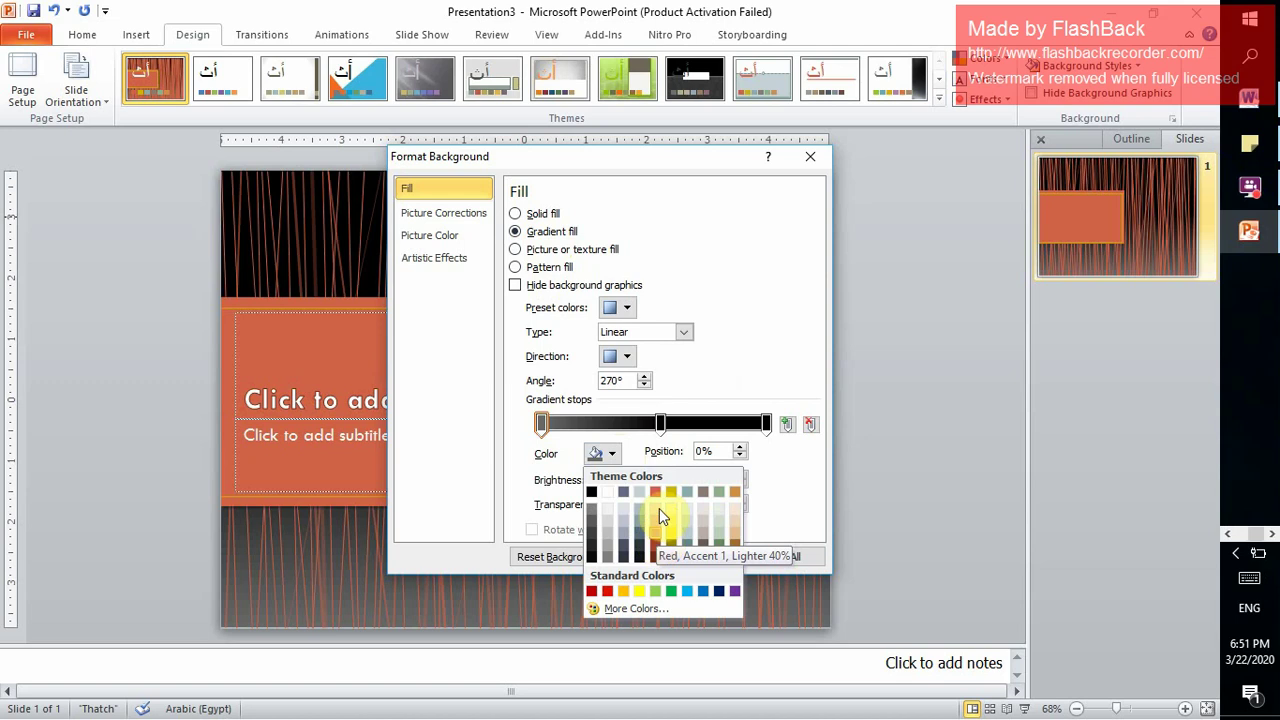
click(673, 491)
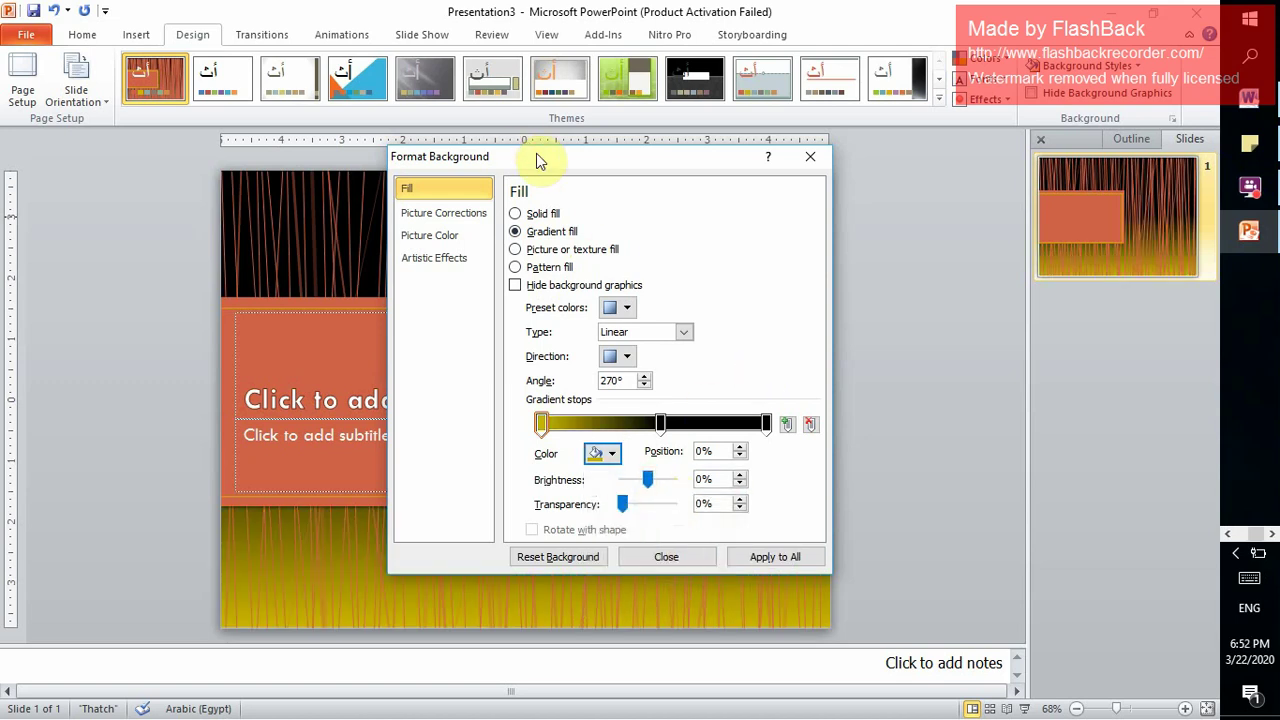
drag(536, 153, 761, 63)
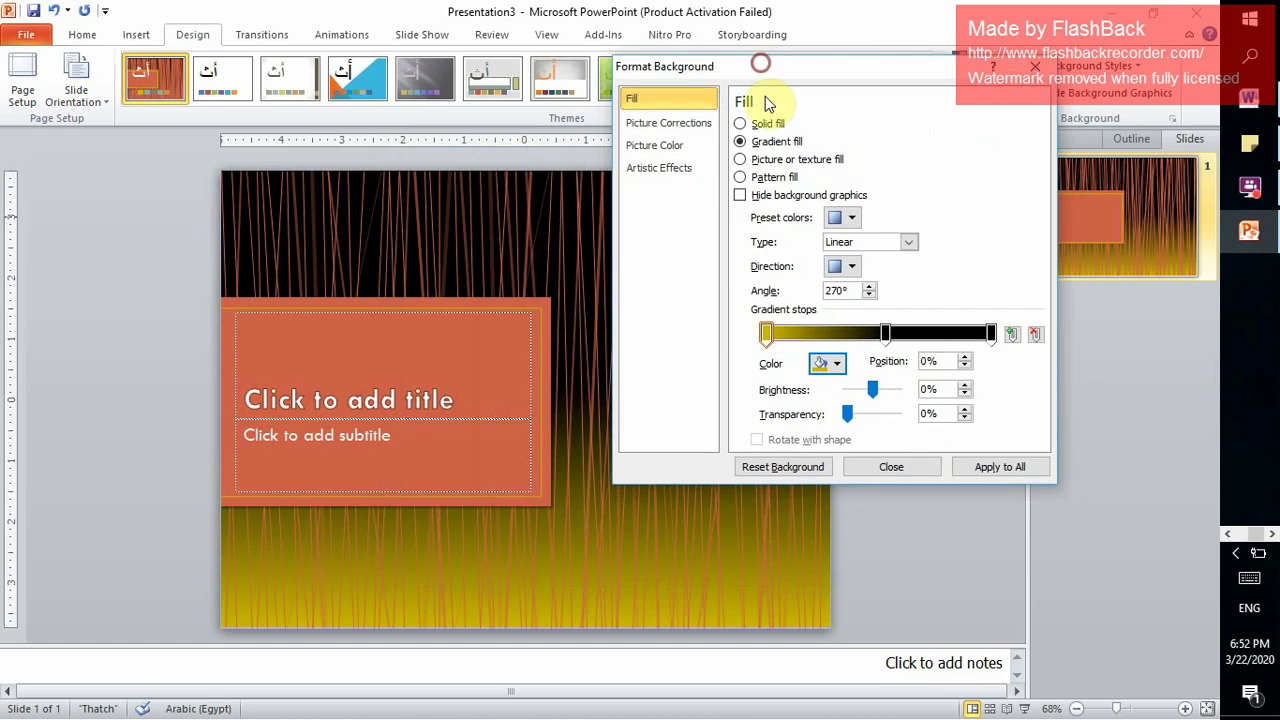
mouse_move(849, 413)
mouse_down()
mouse_move(888, 420)
mouse_move(869, 422)
mouse_up()
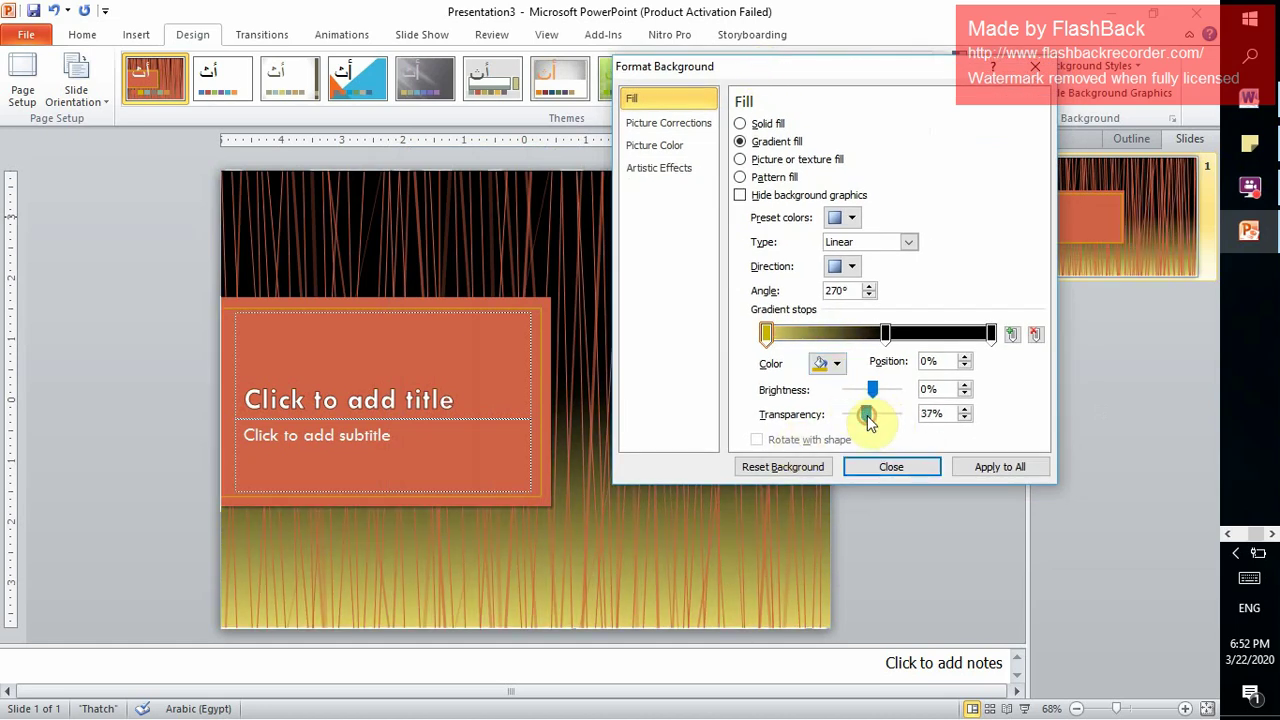
Set the Paper bag texture as the background on all slides and close the settings.
click(766, 161)
click(824, 220)
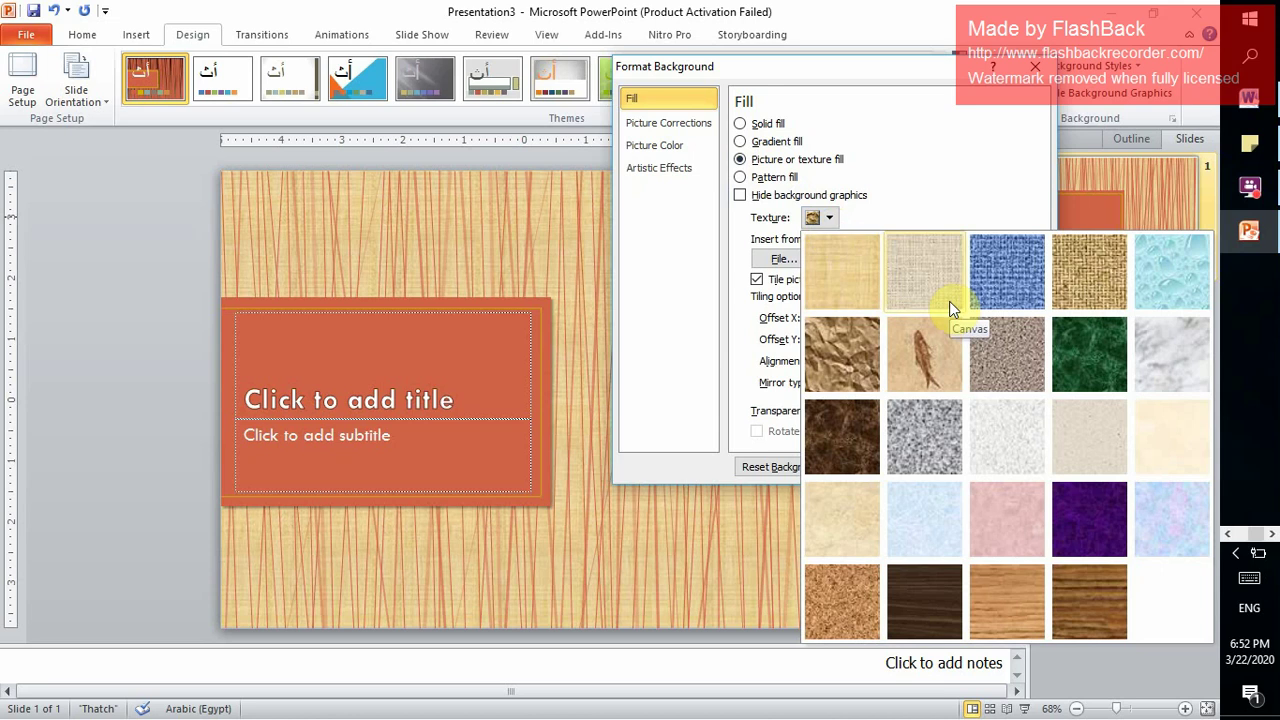
click(866, 351)
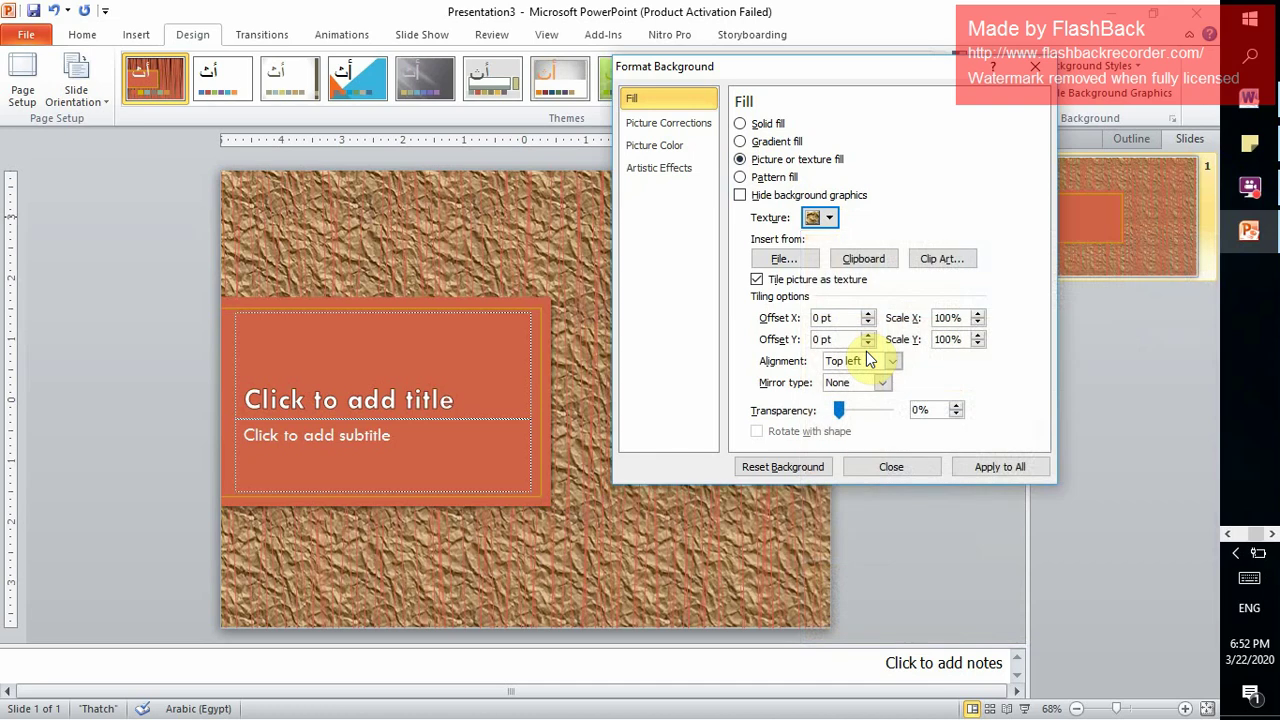
click(997, 471)
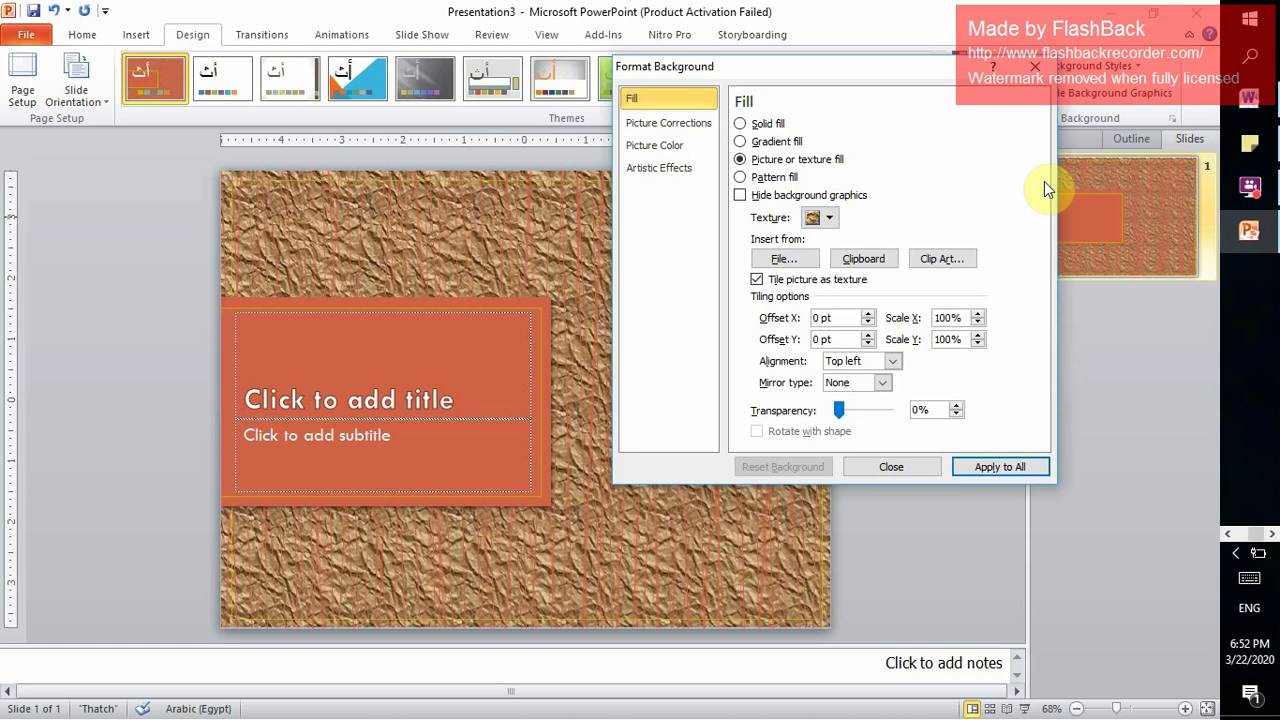
click(1037, 68)
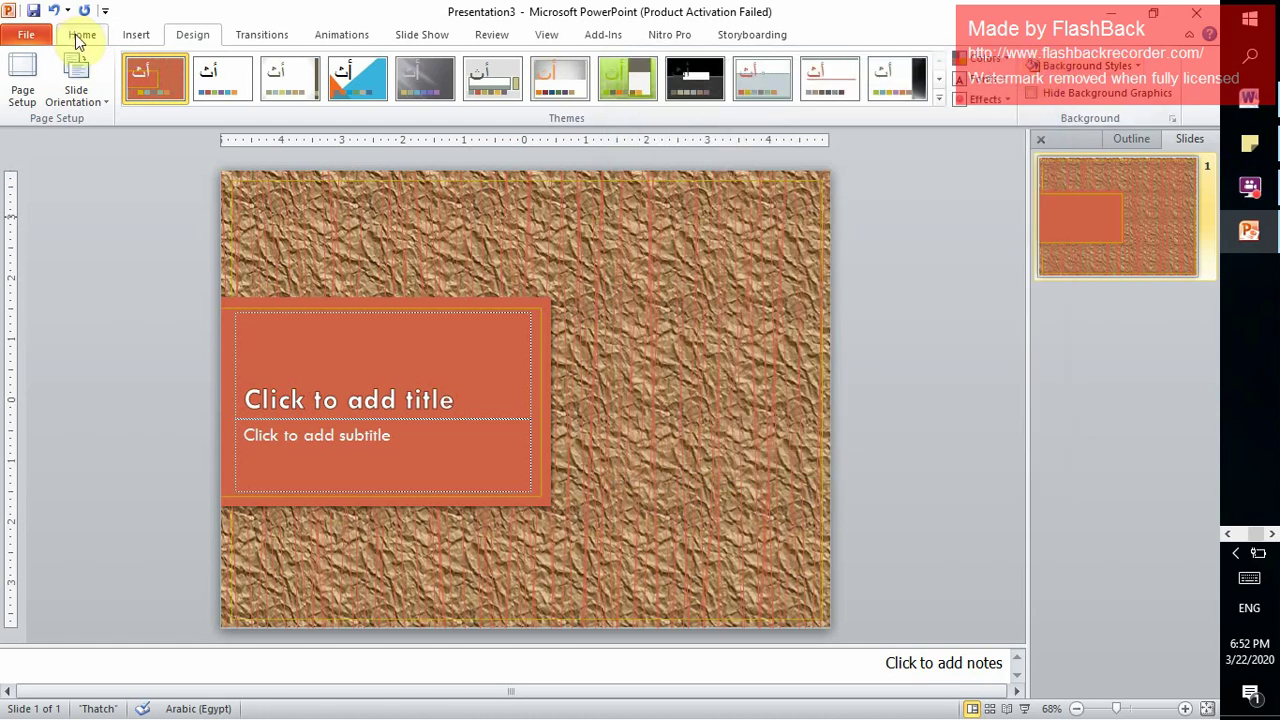
Add two Title and Content slides and select slide 3.
click(80, 36)
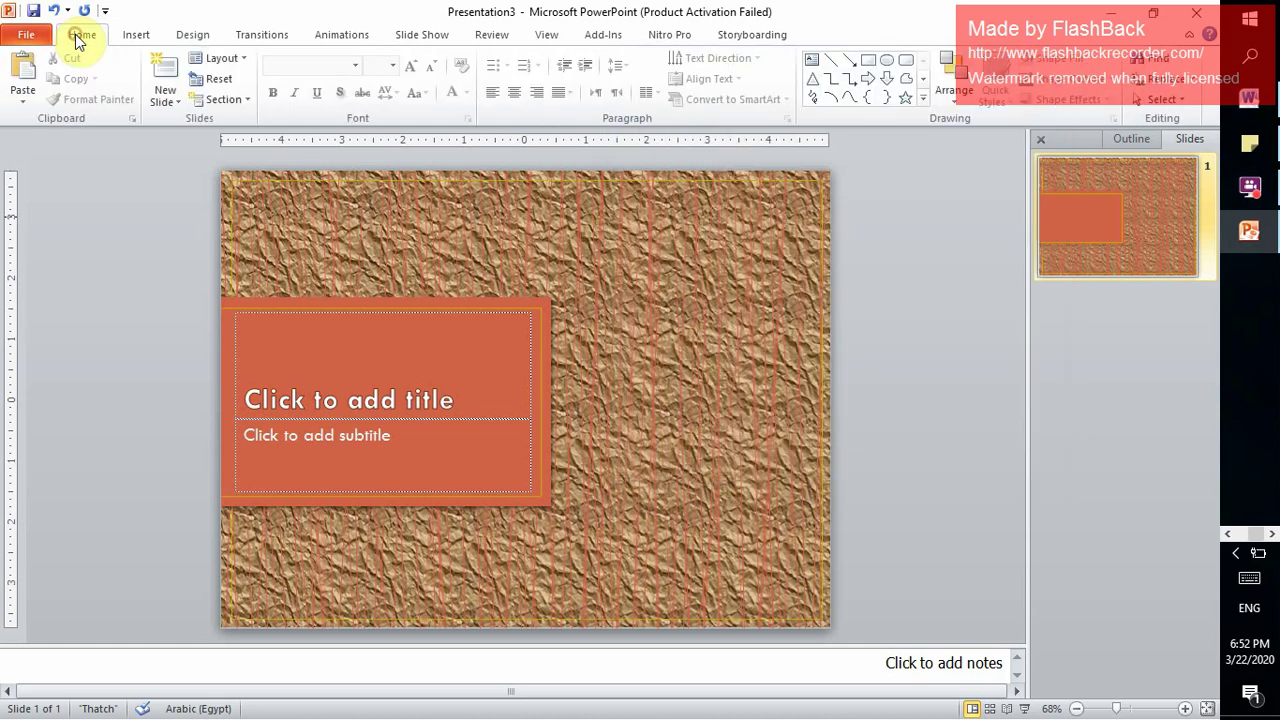
click(168, 78)
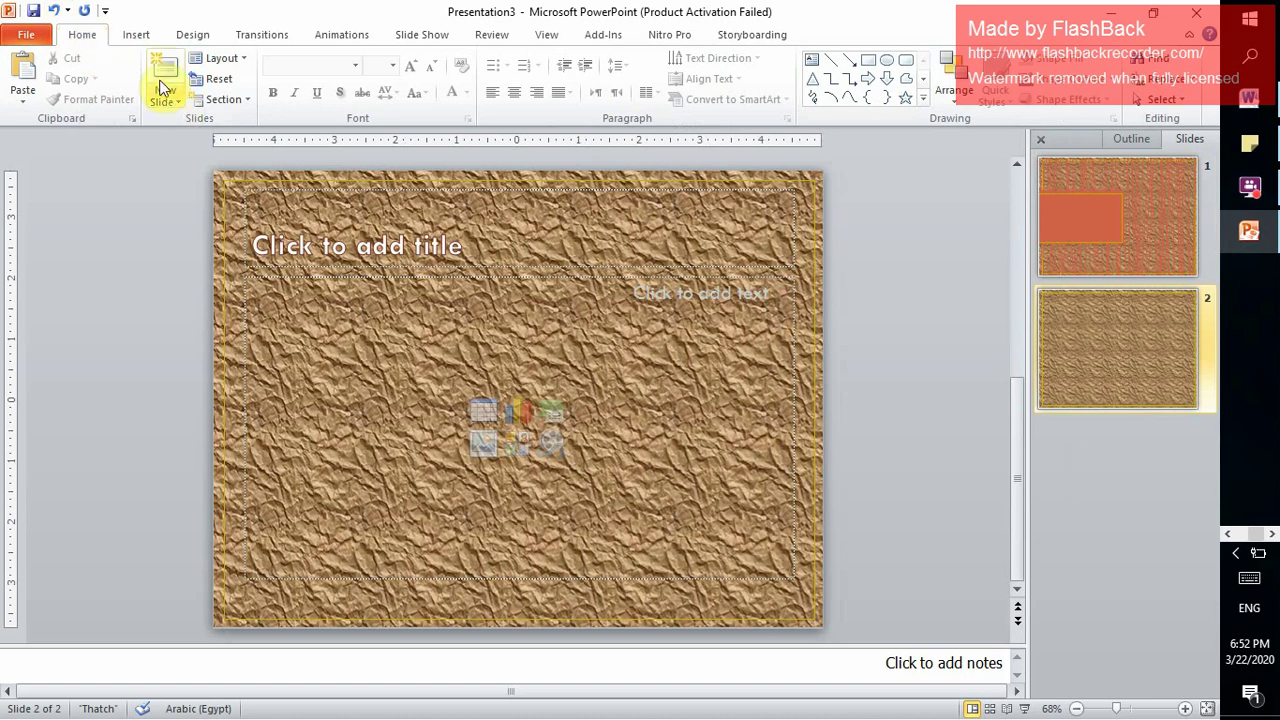
click(160, 75)
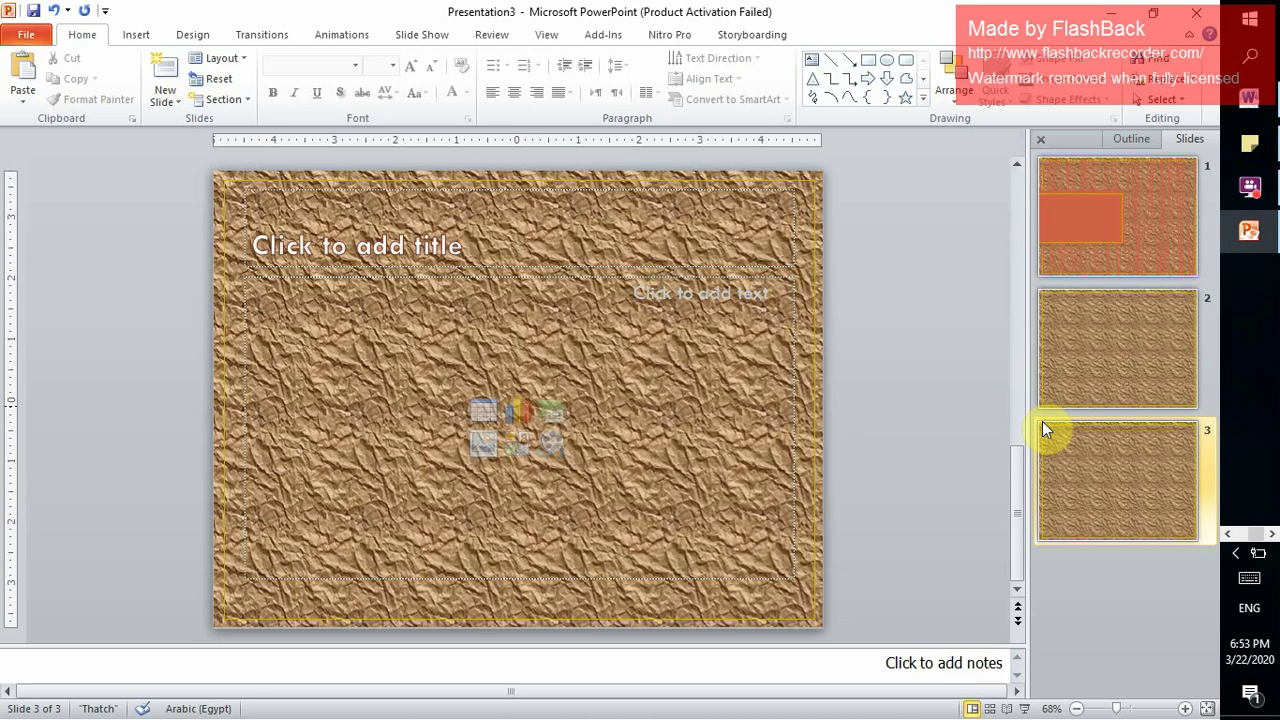
click(1098, 457)
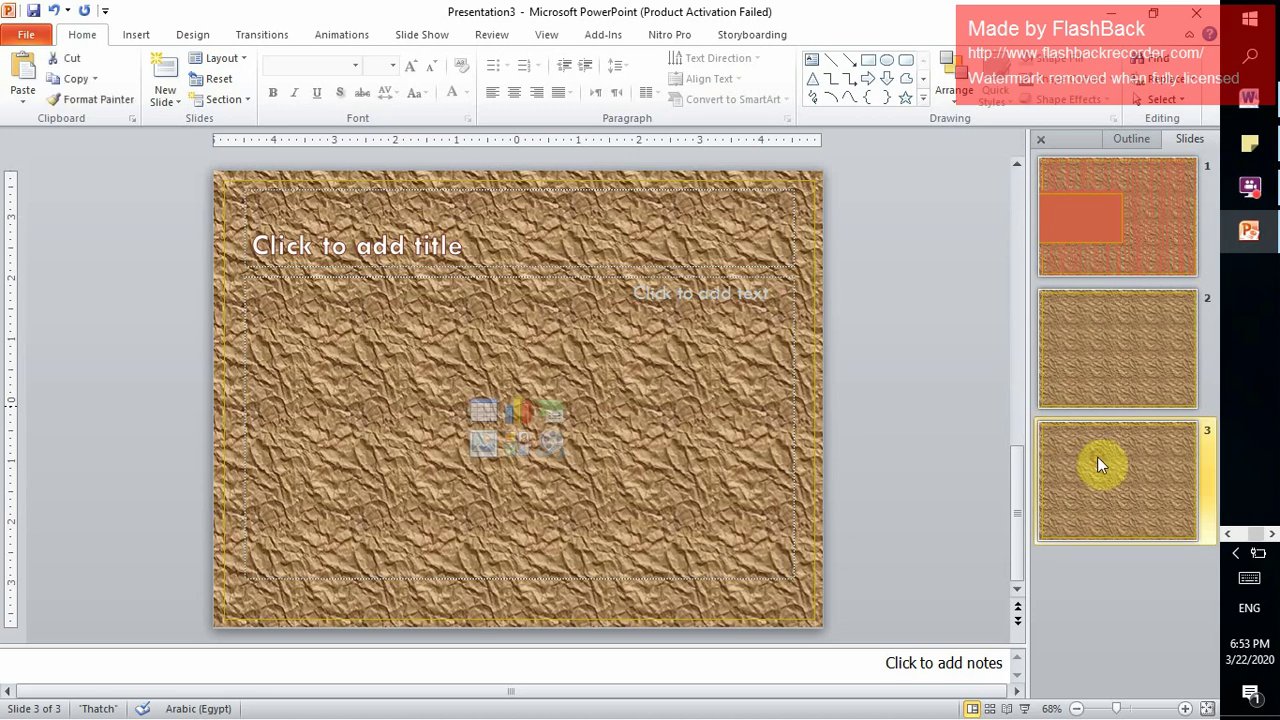
Give slide 3 alone a gradient background from black to dark red.
click(193, 35)
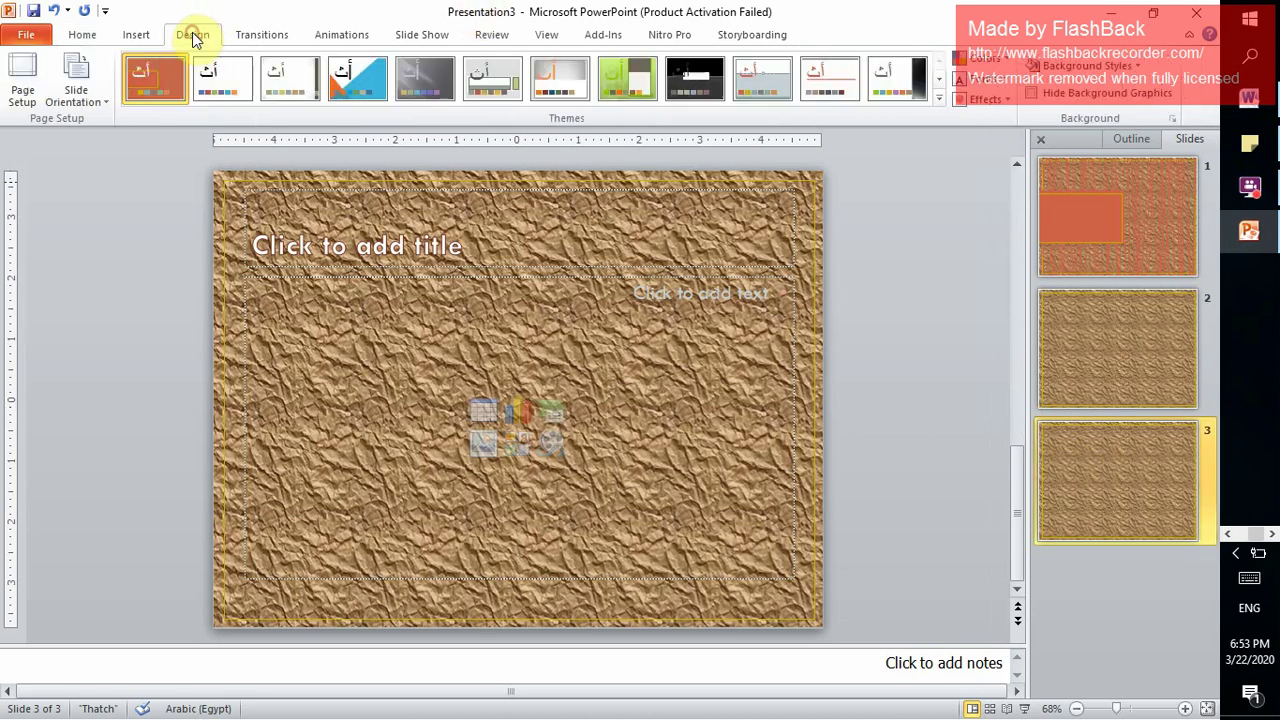
click(1091, 67)
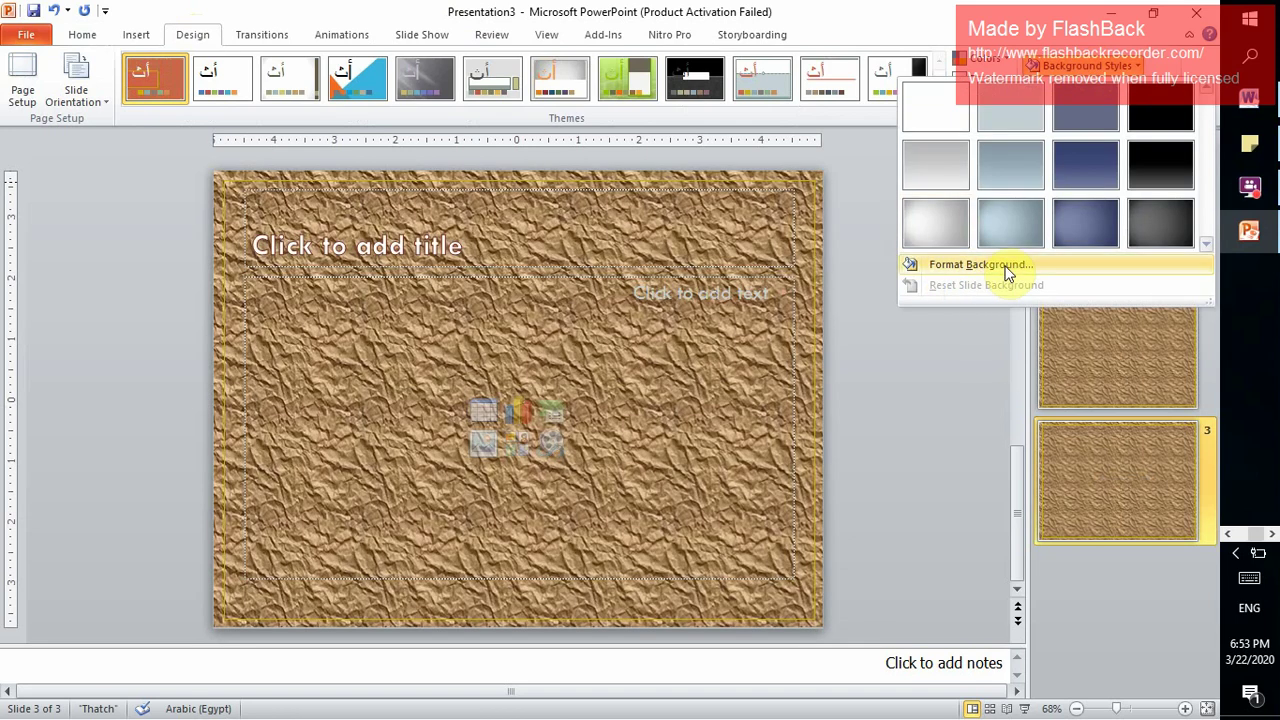
click(1006, 268)
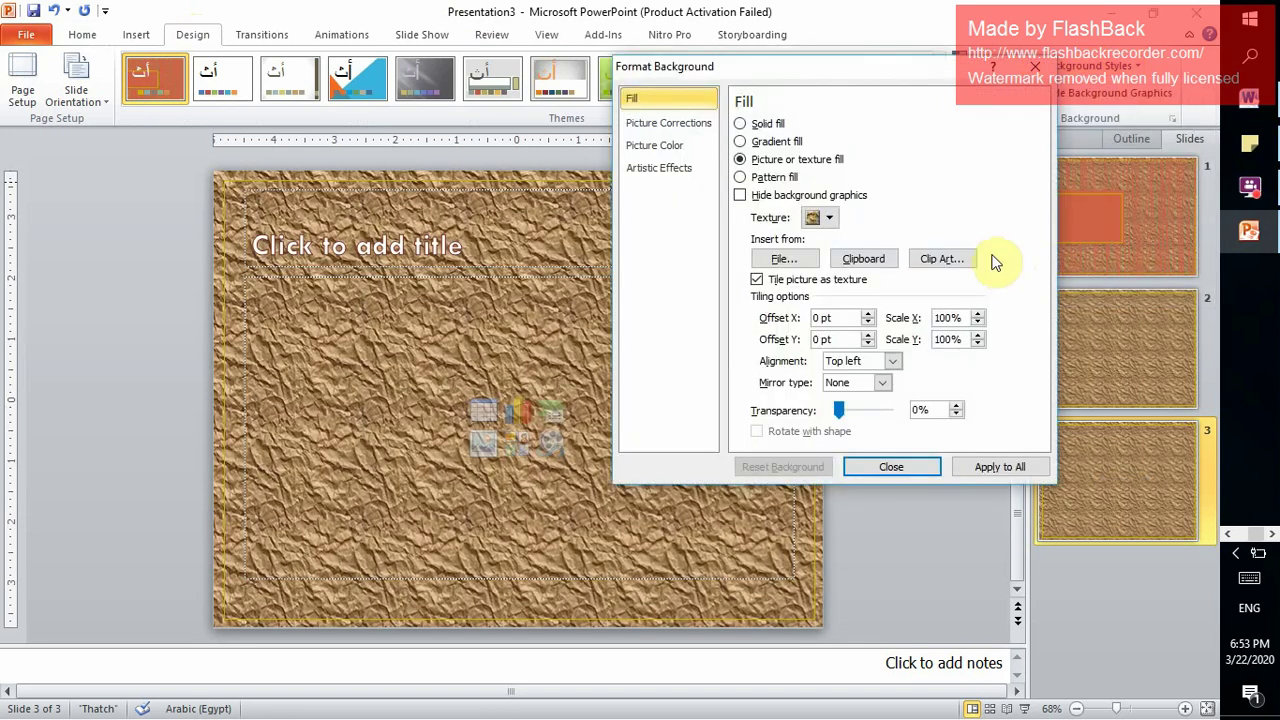
click(763, 146)
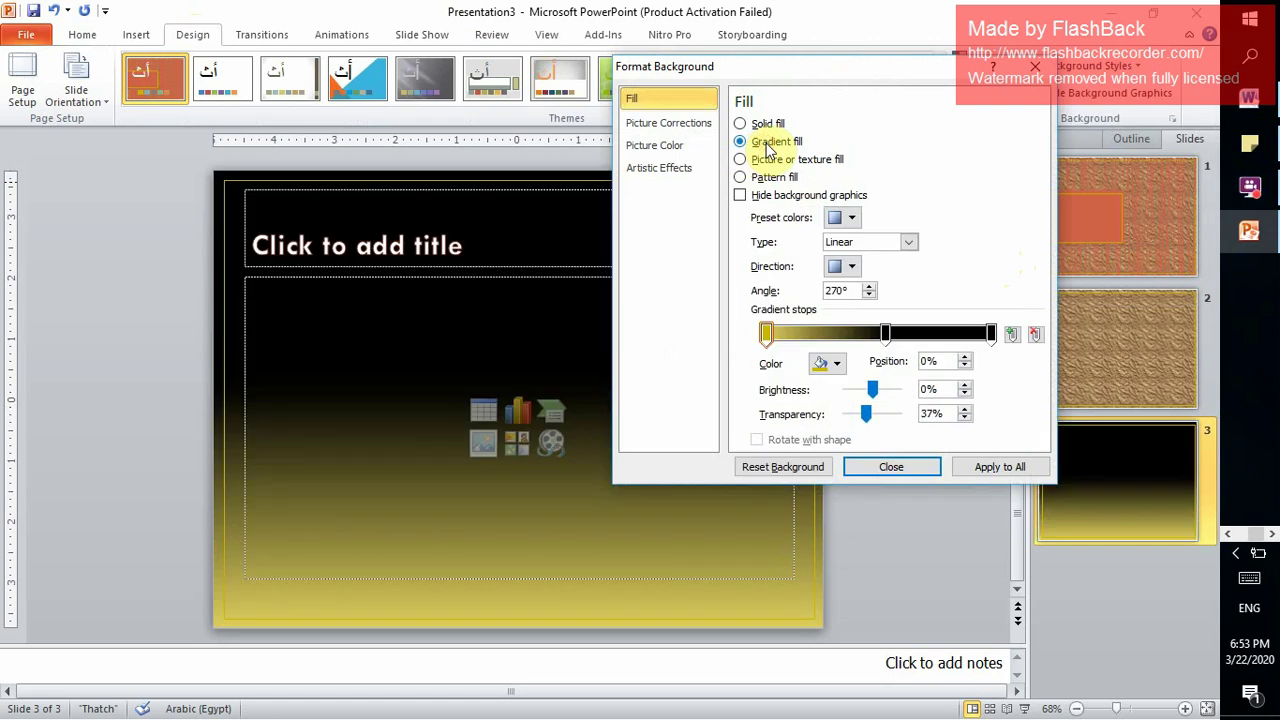
click(835, 365)
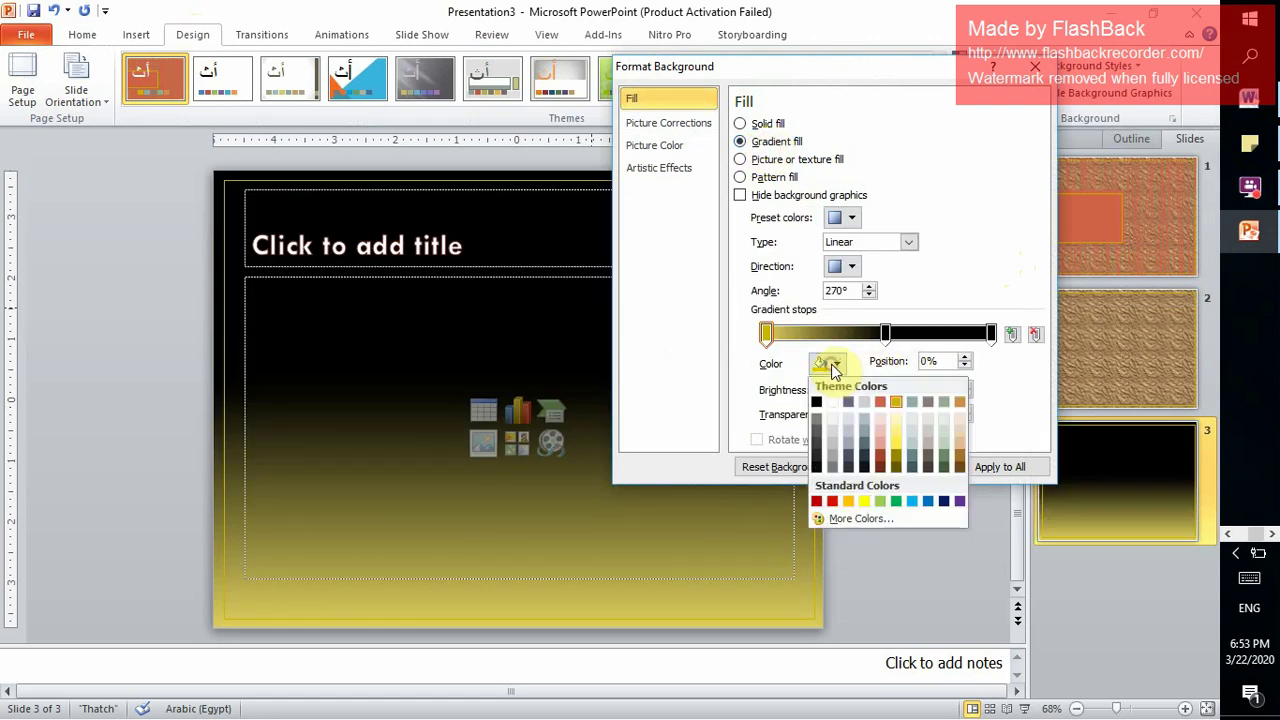
click(881, 452)
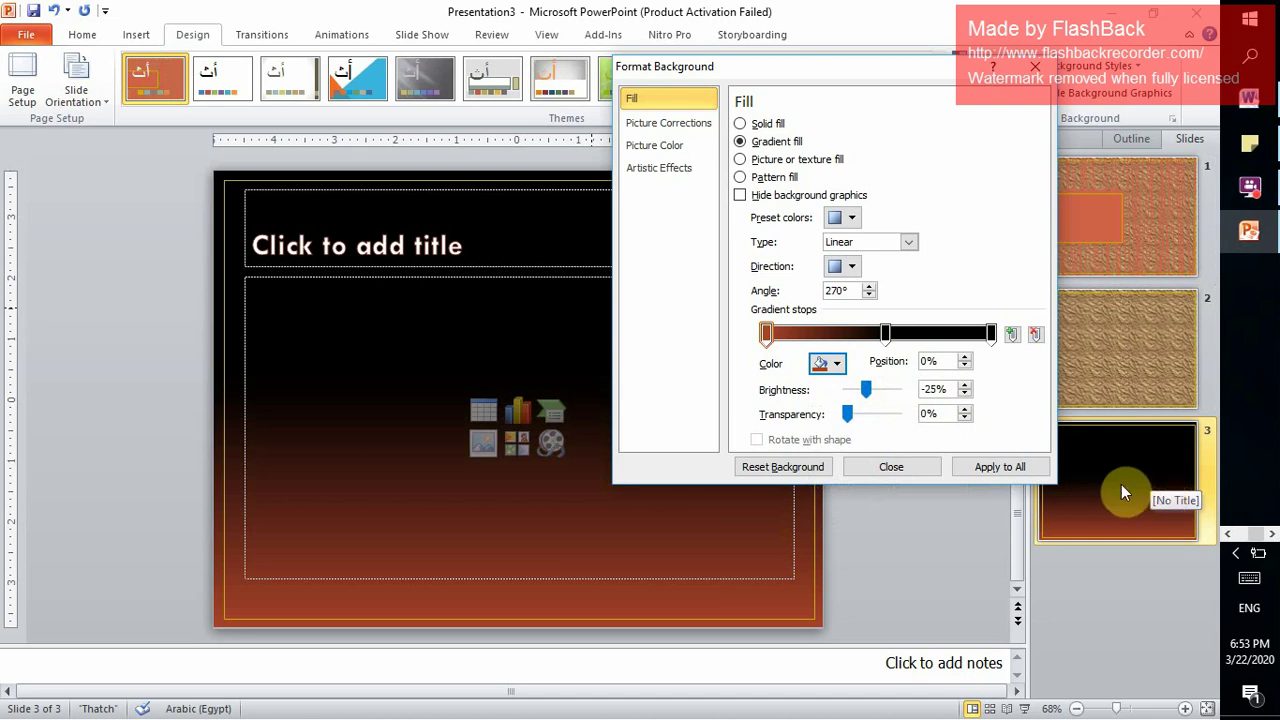
click(886, 468)
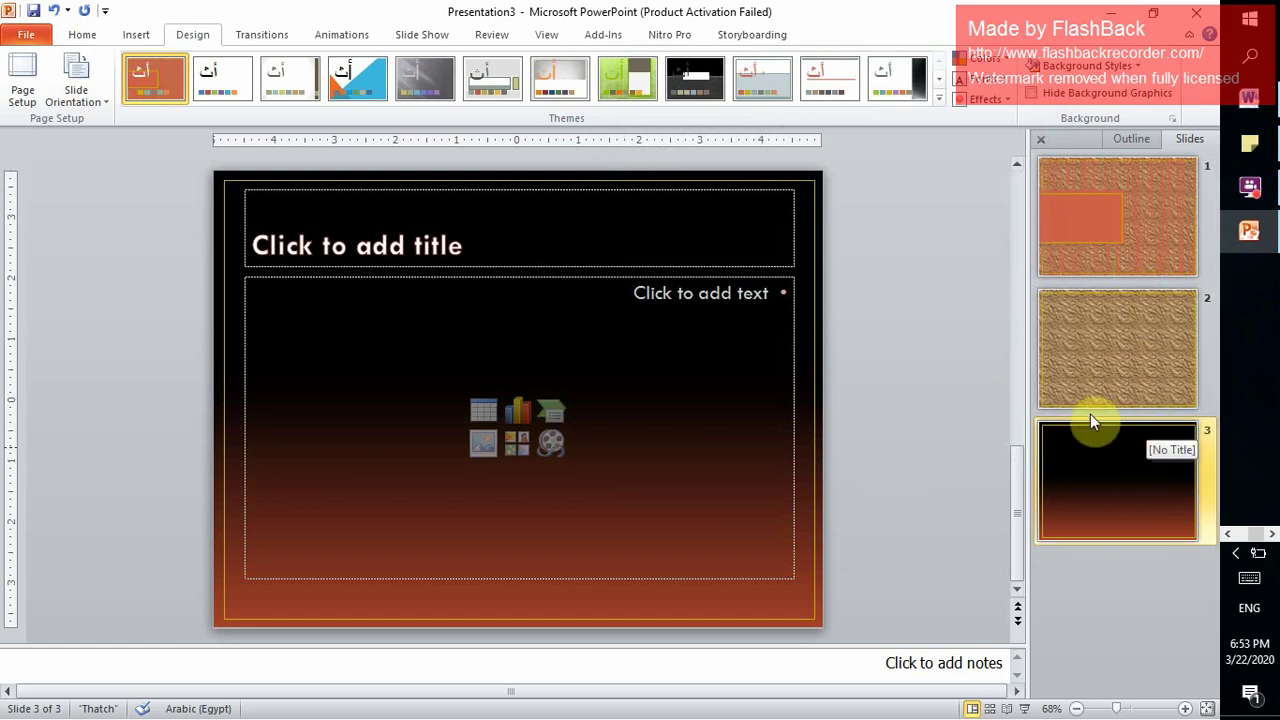
Add a fourth slide using the Title and Content layout.
click(80, 33)
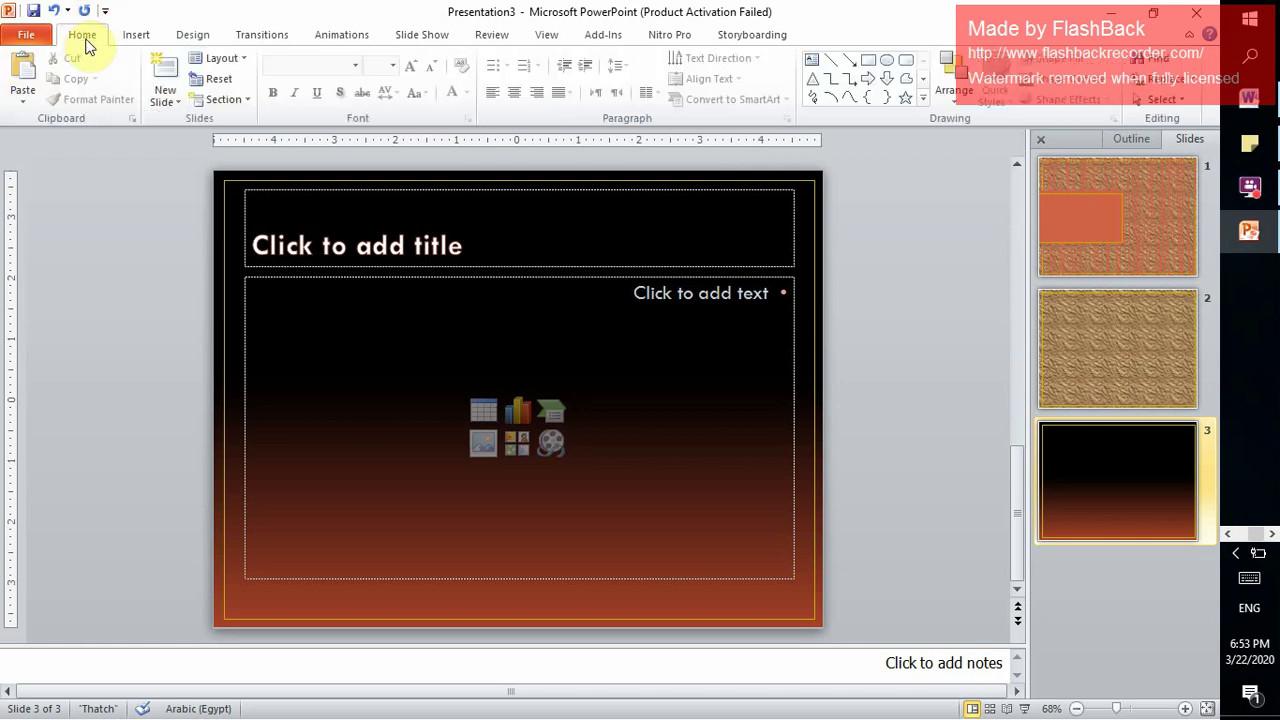
click(166, 95)
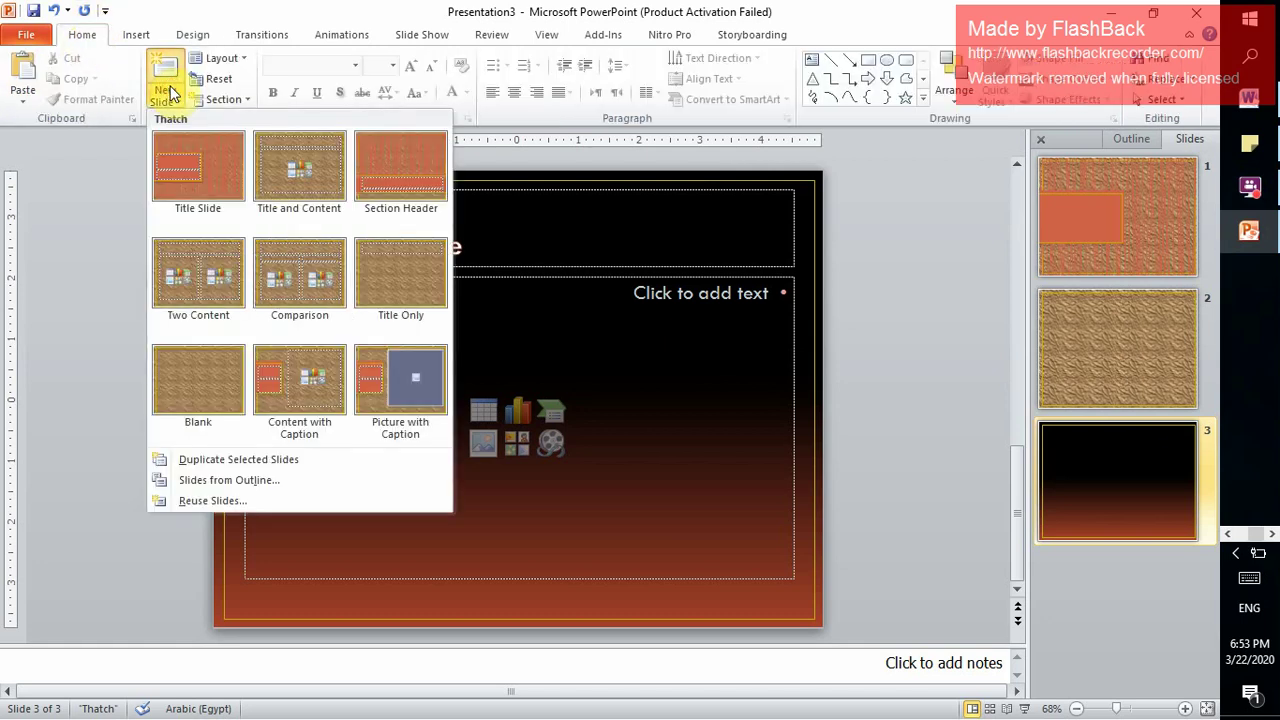
click(171, 86)
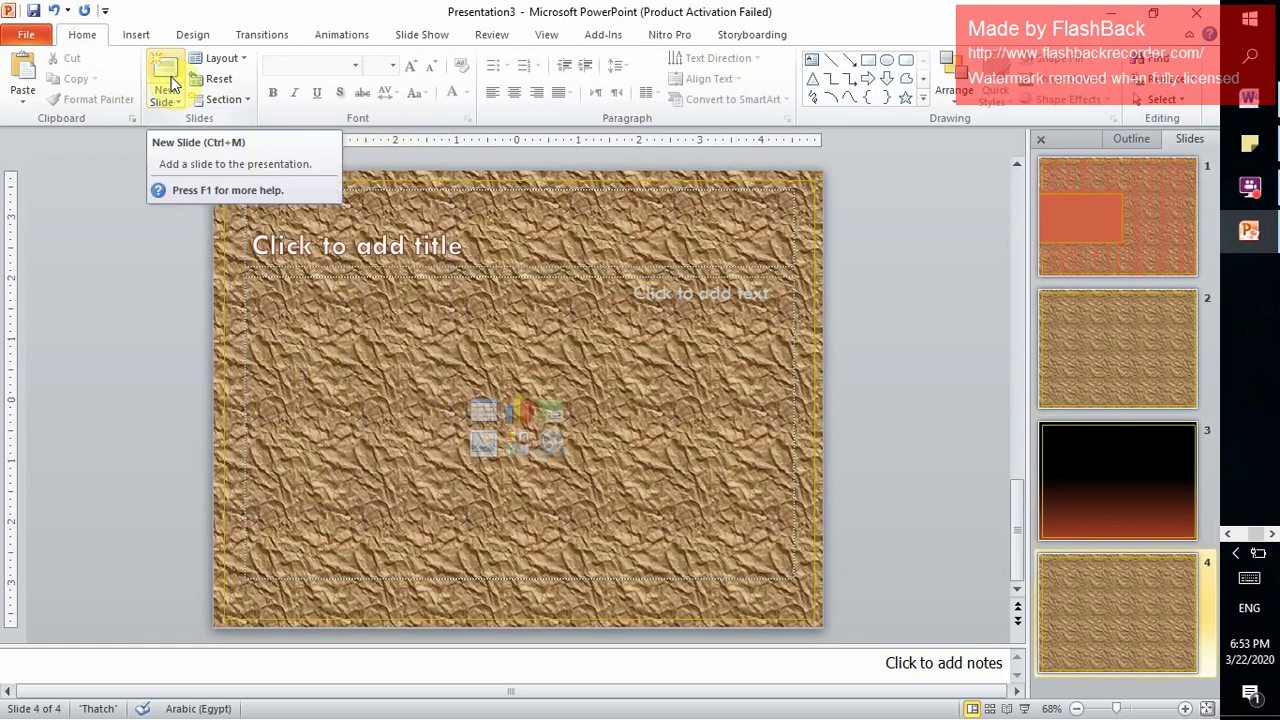